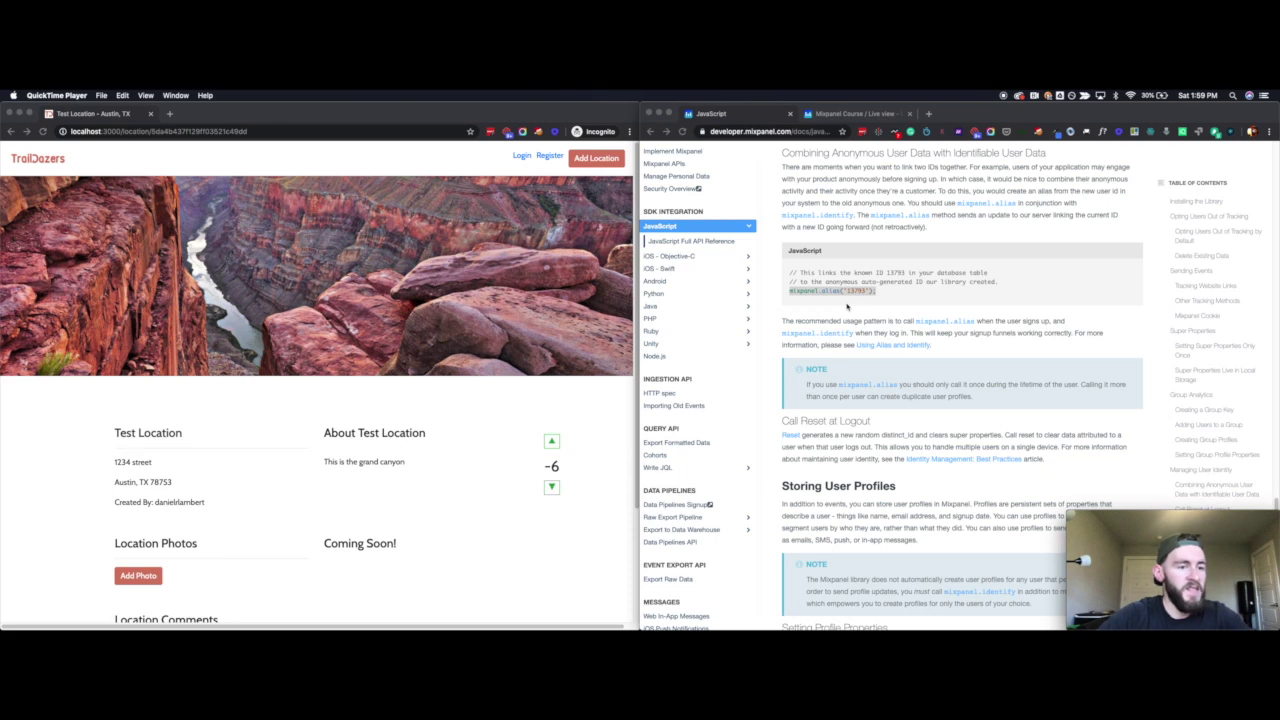
Step: Switch from the Mixpanel Docs alias example to the Mixpanel Live view
click(830, 114)
Step: Expand the top Location Viewed event to list its properties, including the Distinct ID
click(692, 310)
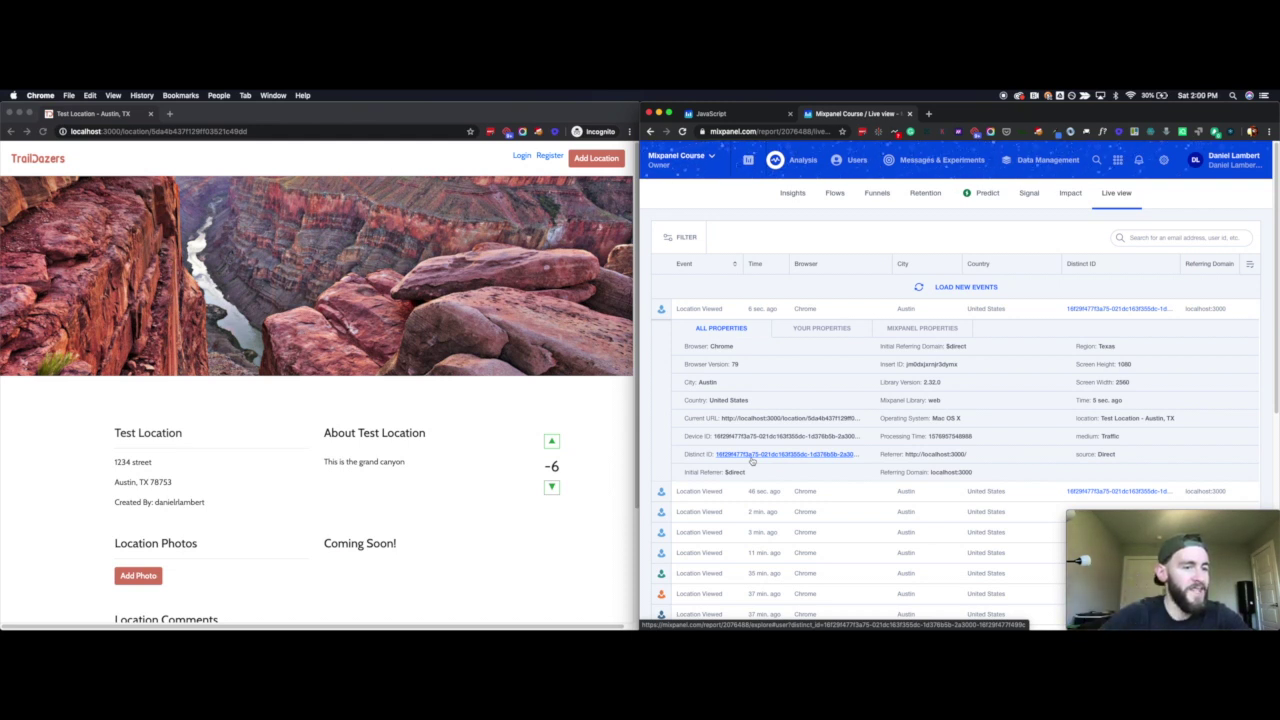
Step: In TrailDazers DevTools, store mixpanel.get_distinct_id() in mp and print it, then return to the docs
right_click(415, 160)
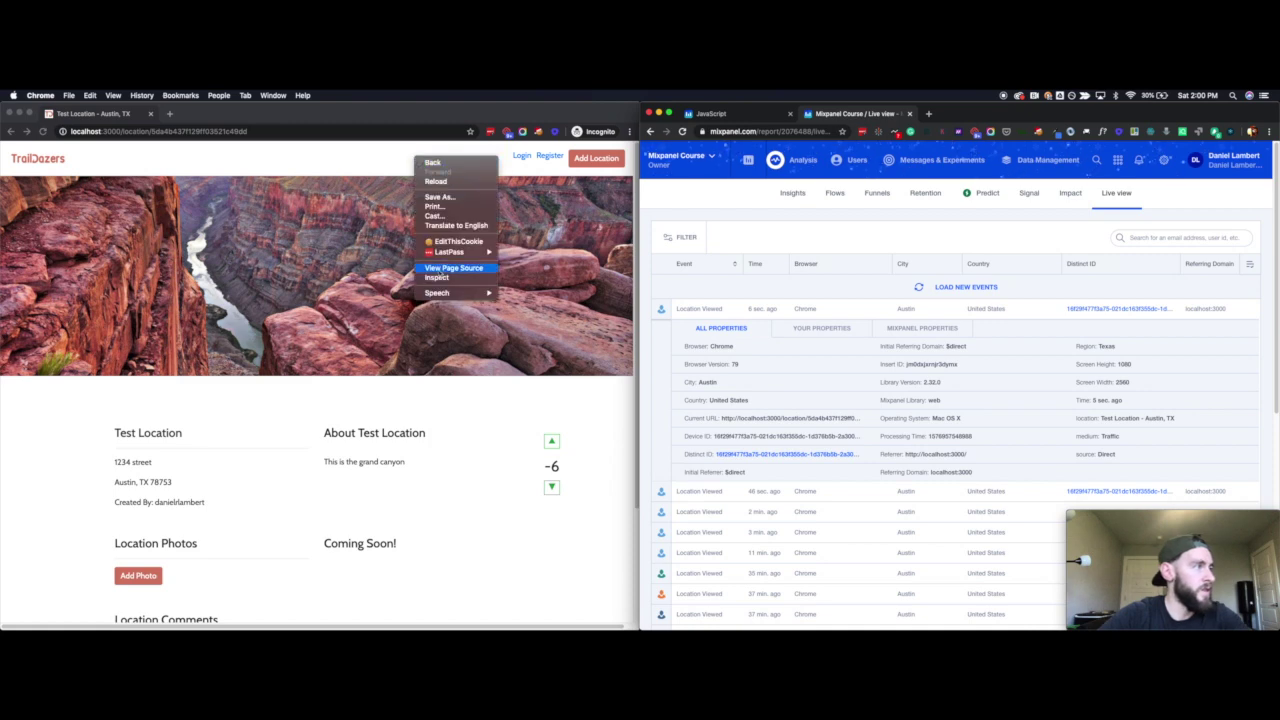
click(436, 280)
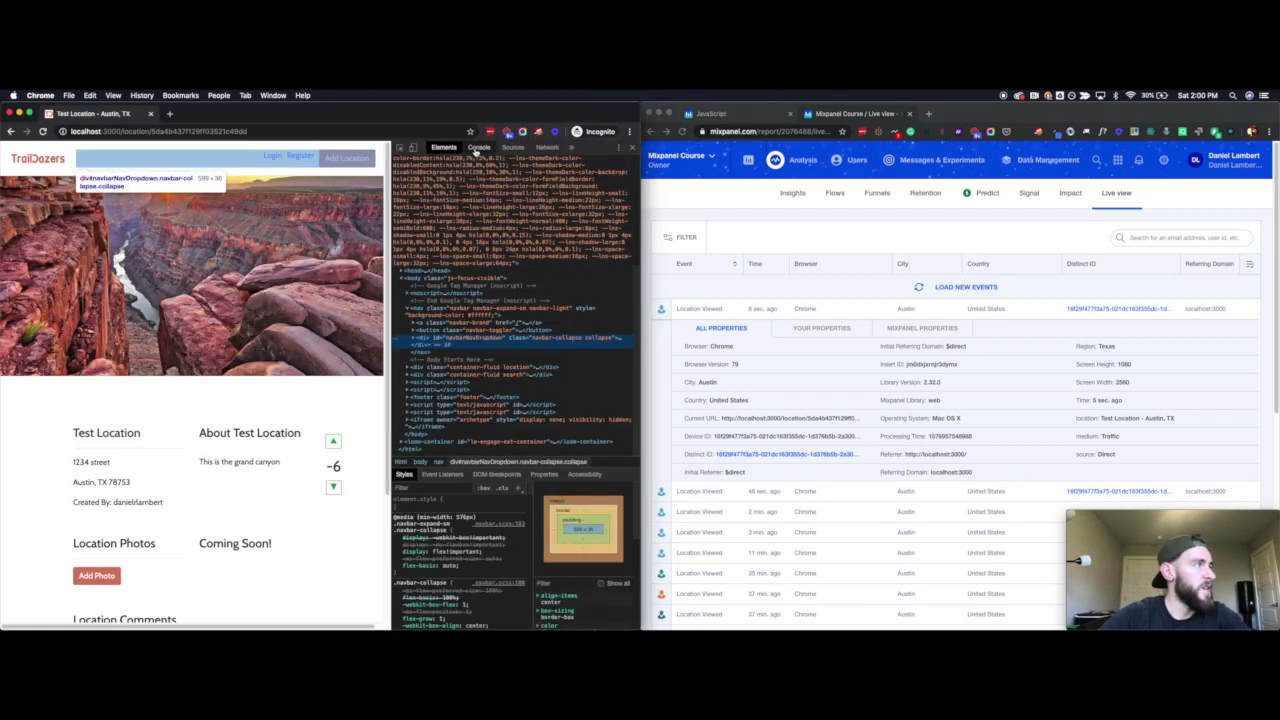
text(var mp = mixpanel.get_distinct_id())
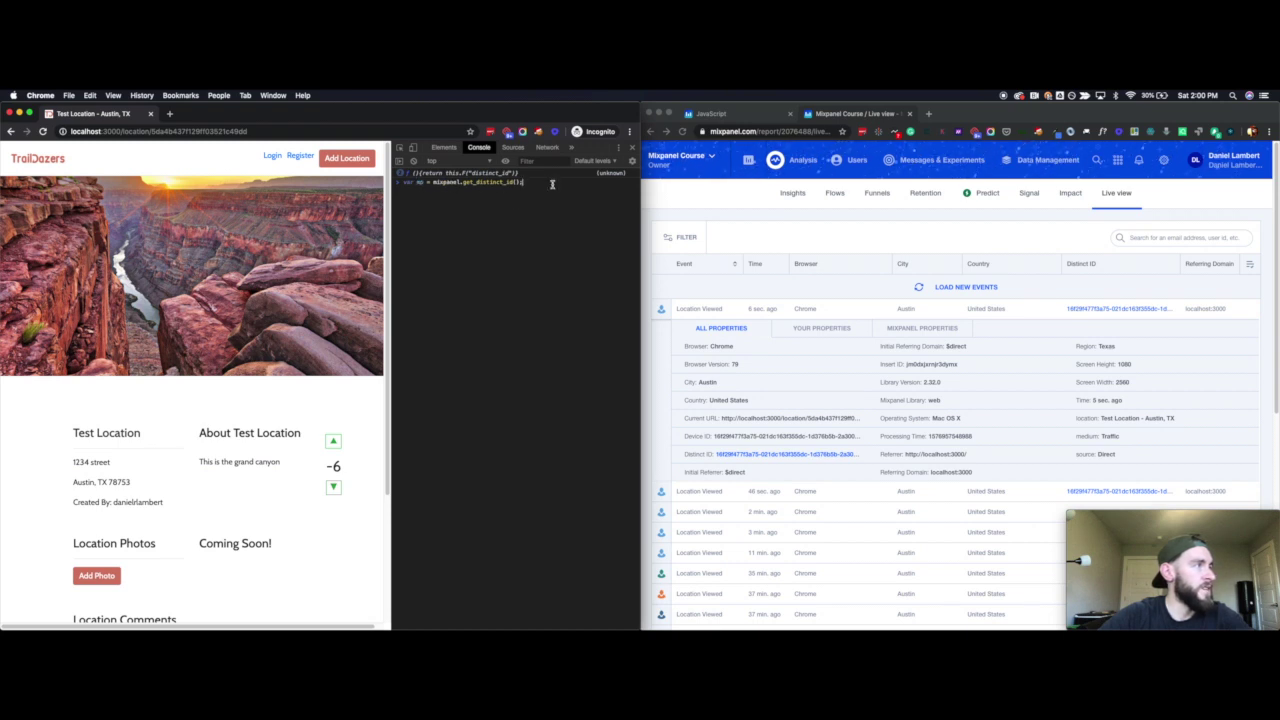
key(Return)
text(mp)
key(Return)
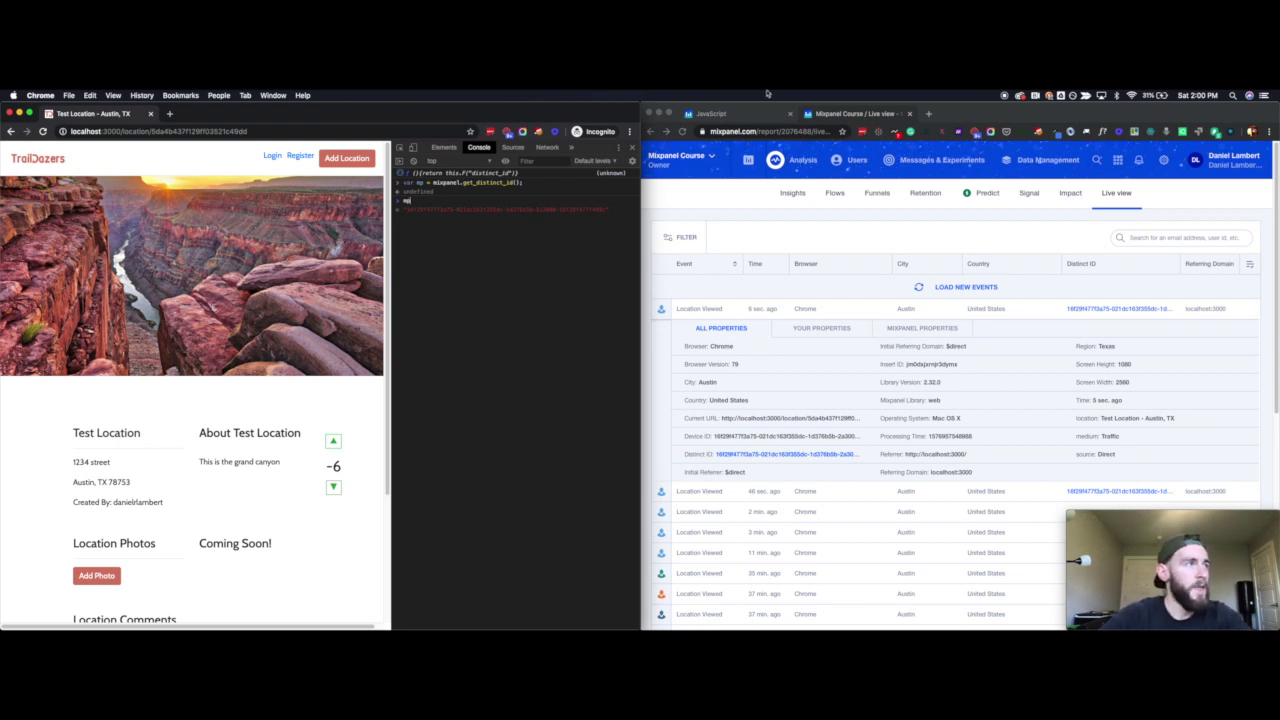
click(713, 113)
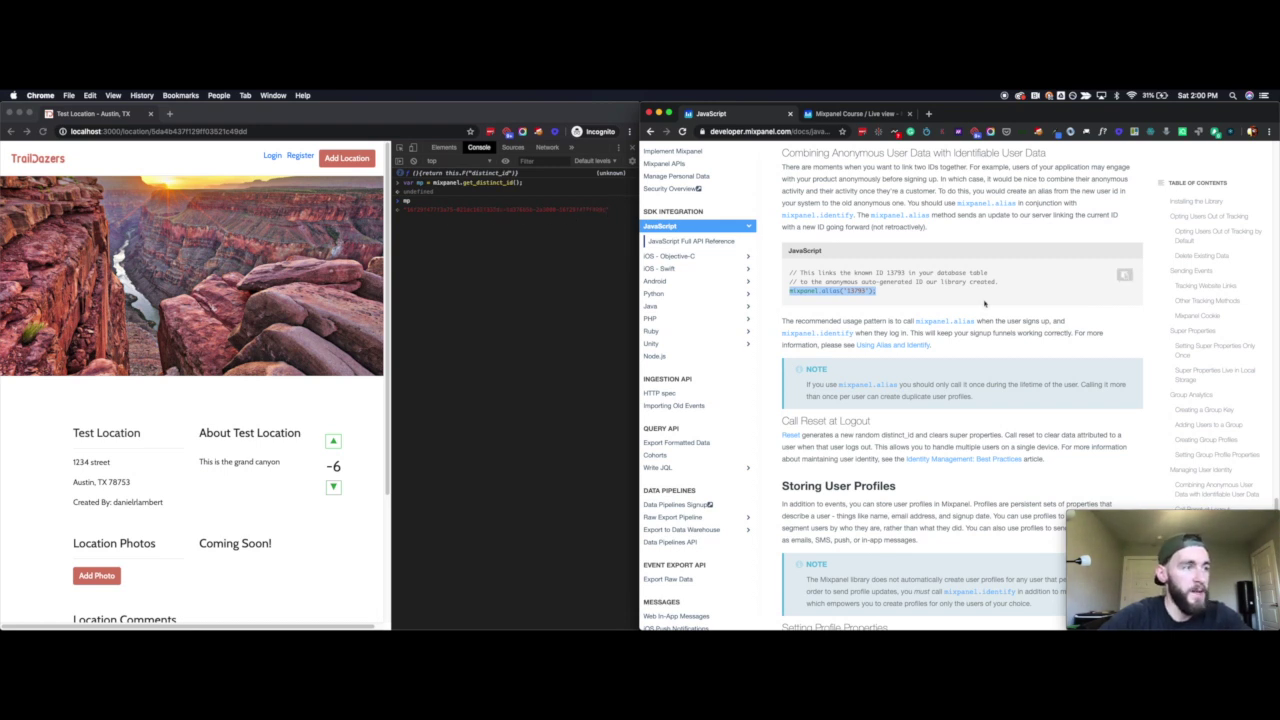
Step: Scroll back and forth comparing the identify and alias code samples that use ID 13793
scroll(984, 303, down, 2)
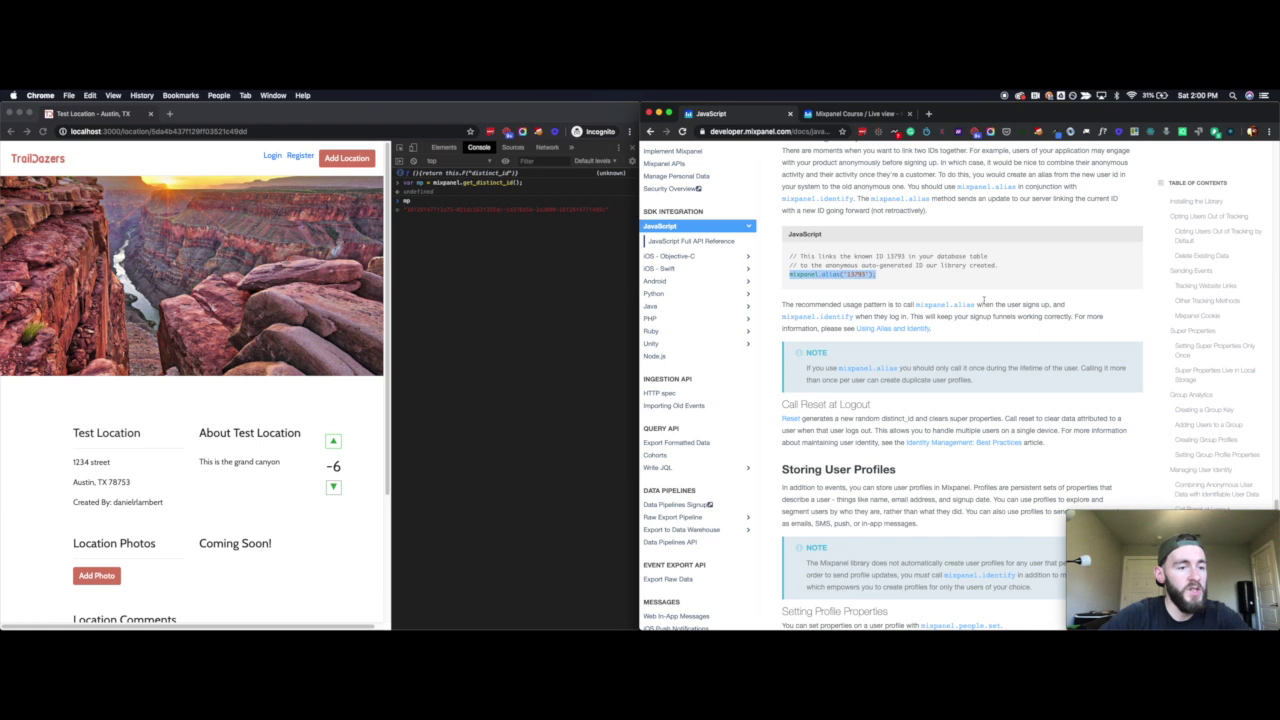
scroll(984, 303, down, 1)
scroll(984, 303, up, 8)
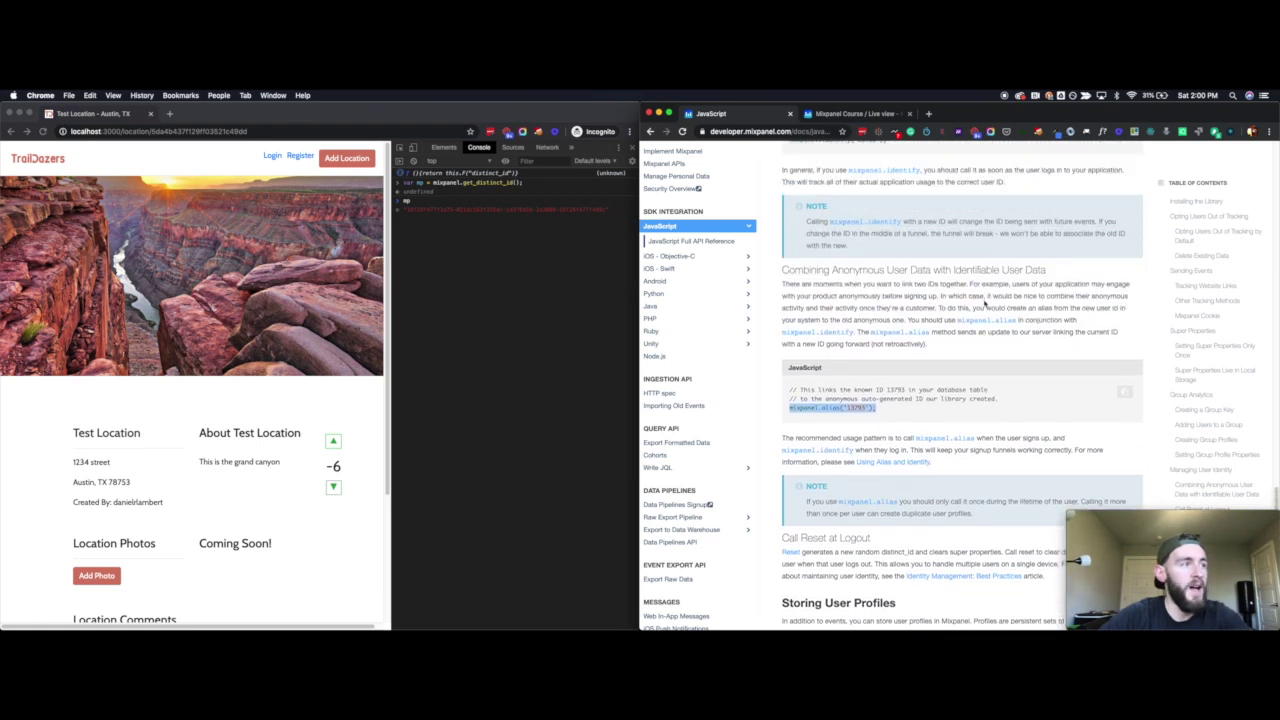
scroll(985, 305, up, 5)
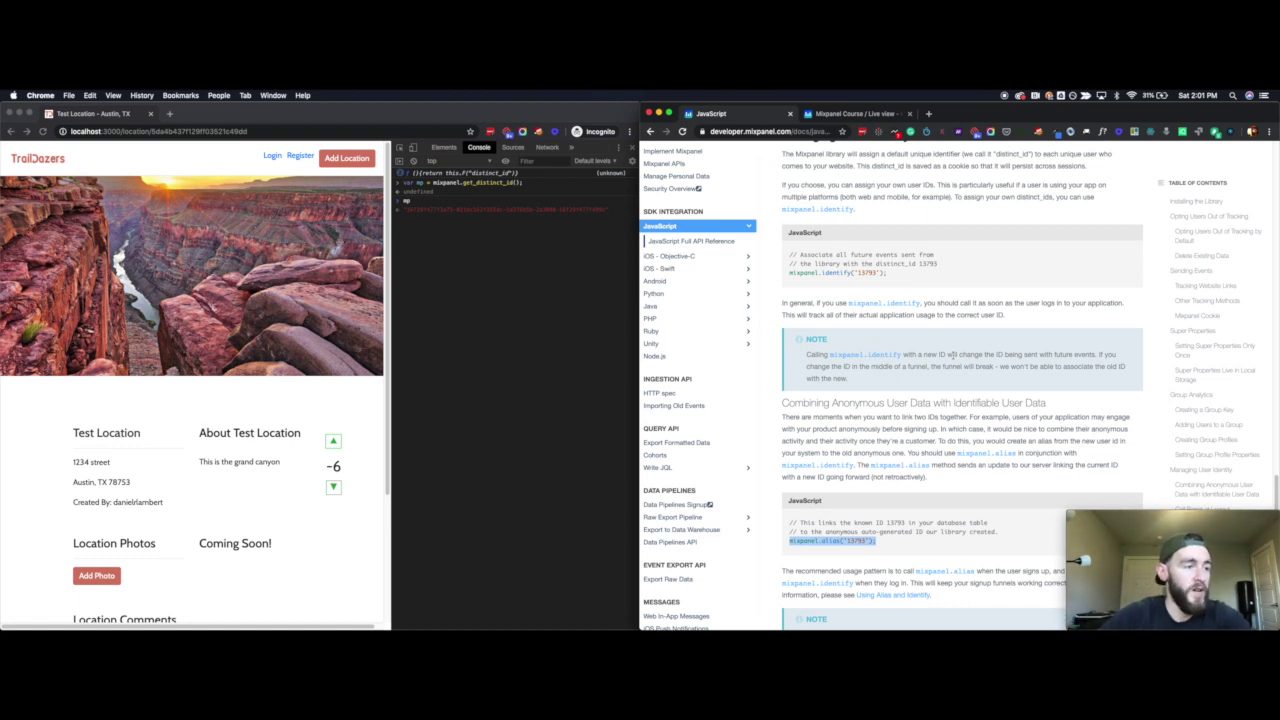
scroll(858, 397, down, 3)
scroll(858, 397, up, 1)
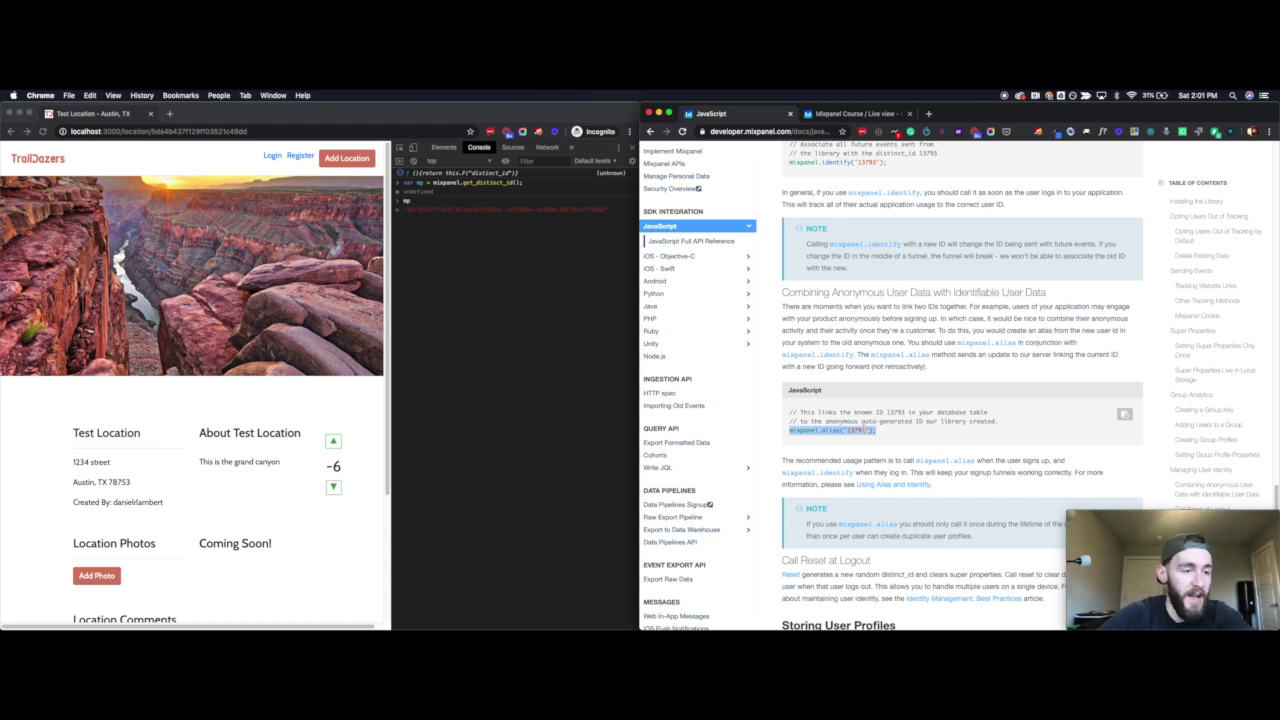
scroll(893, 355, up, 2)
drag(886, 265, 783, 264)
scroll(905, 432, down, 1)
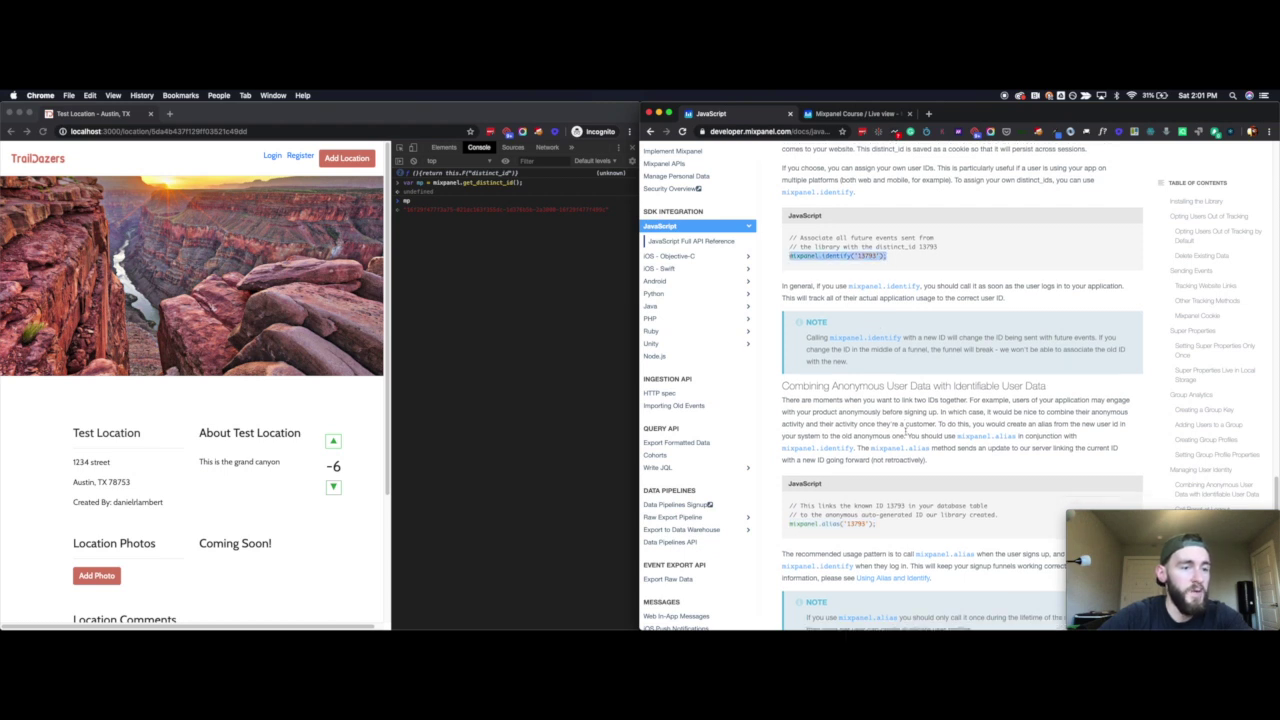
scroll(905, 432, down, 3)
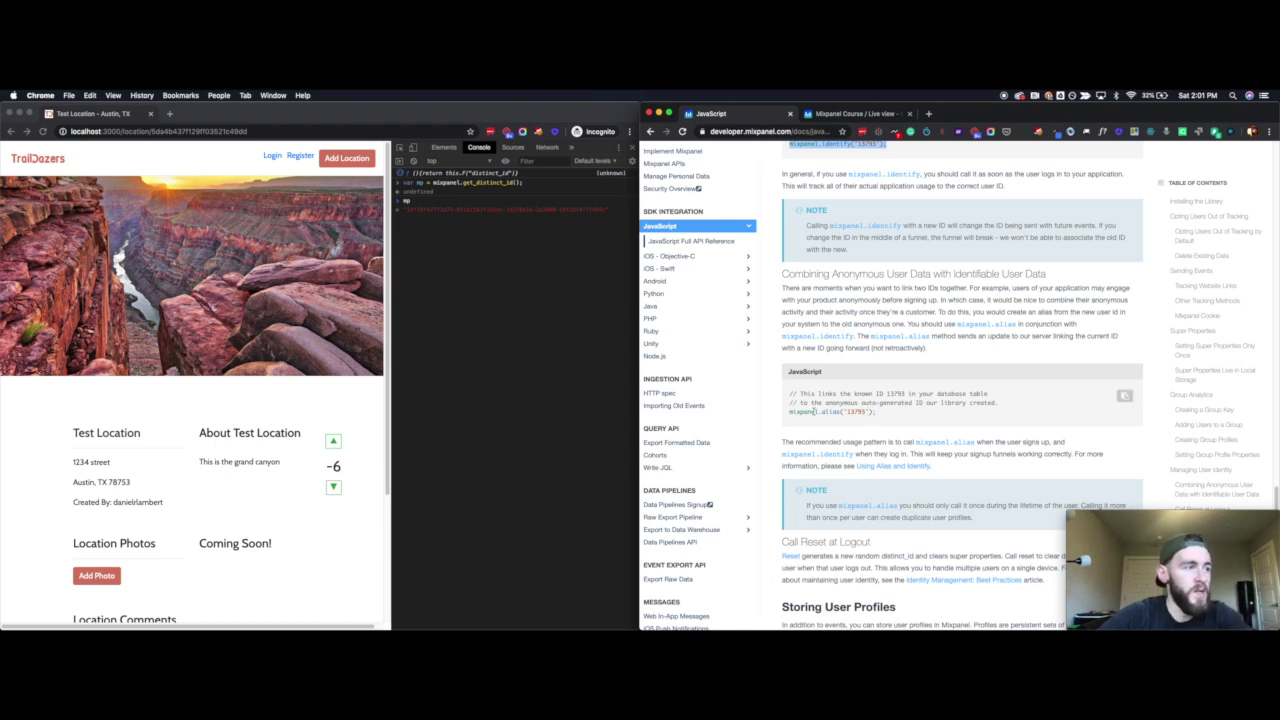
Step: Highlight 13793 in the mixpanel.alias call, then go back to the Live view events
drag(869, 411, 846, 410)
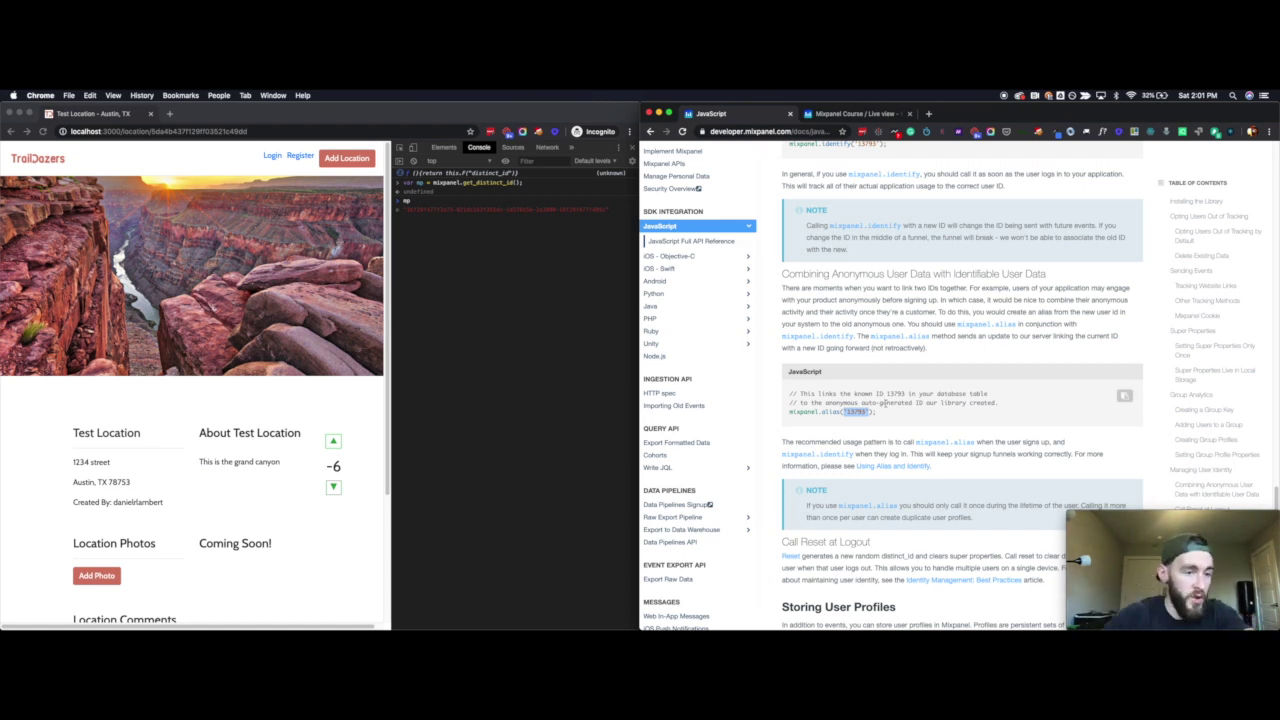
scroll(933, 347, up, 2)
scroll(933, 347, up, 2)
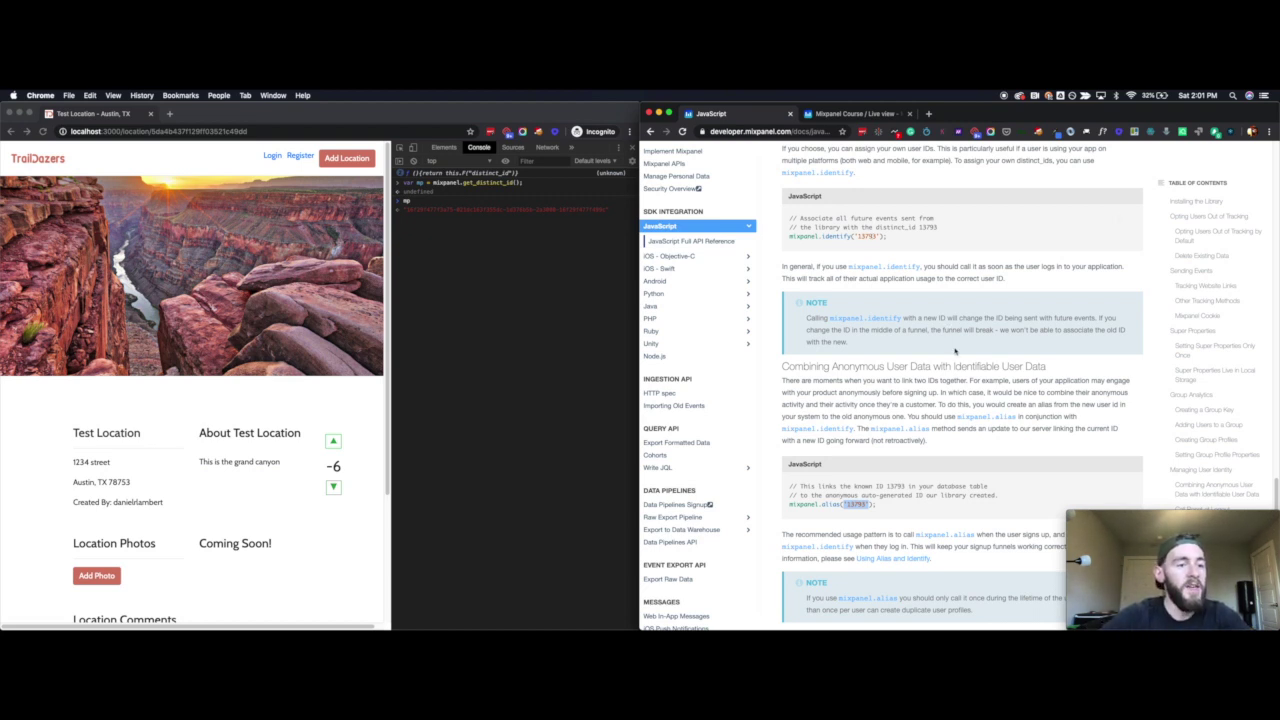
click(850, 114)
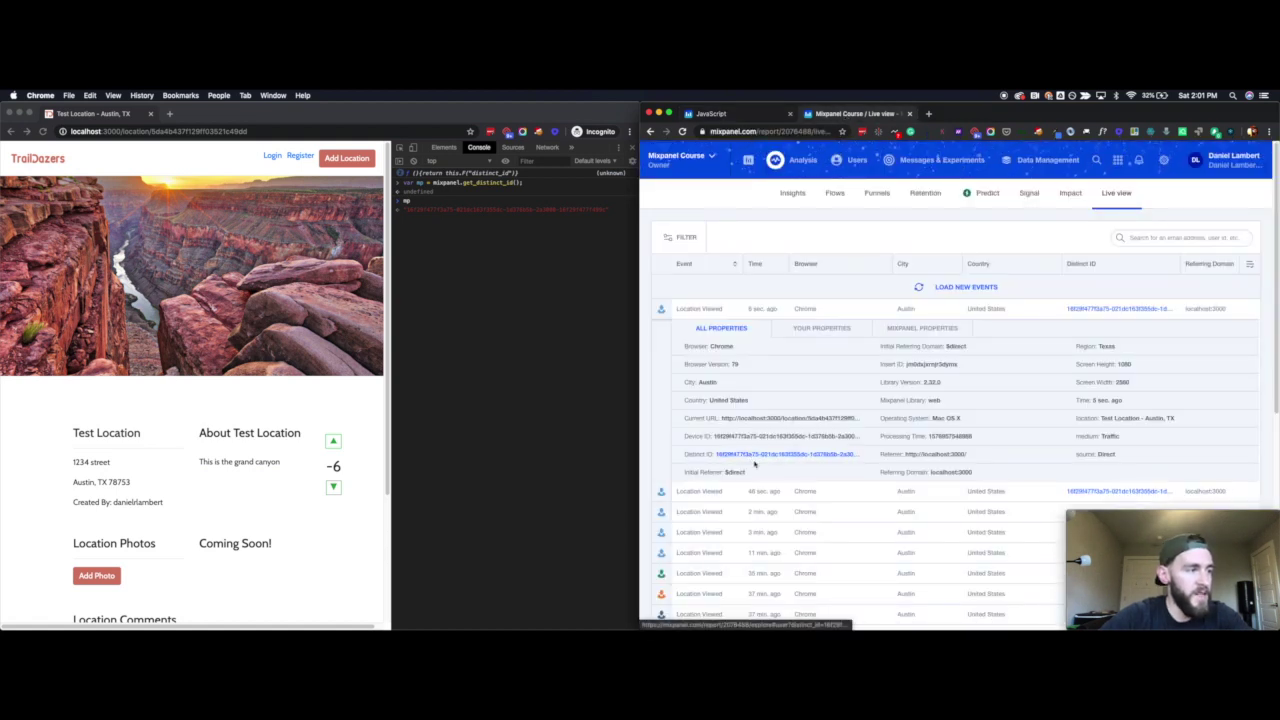
scroll(750, 462, down, 3)
Step: Scroll the Live view events table, then return to the docs' Managing User Identity section
scroll(758, 440, up, 1)
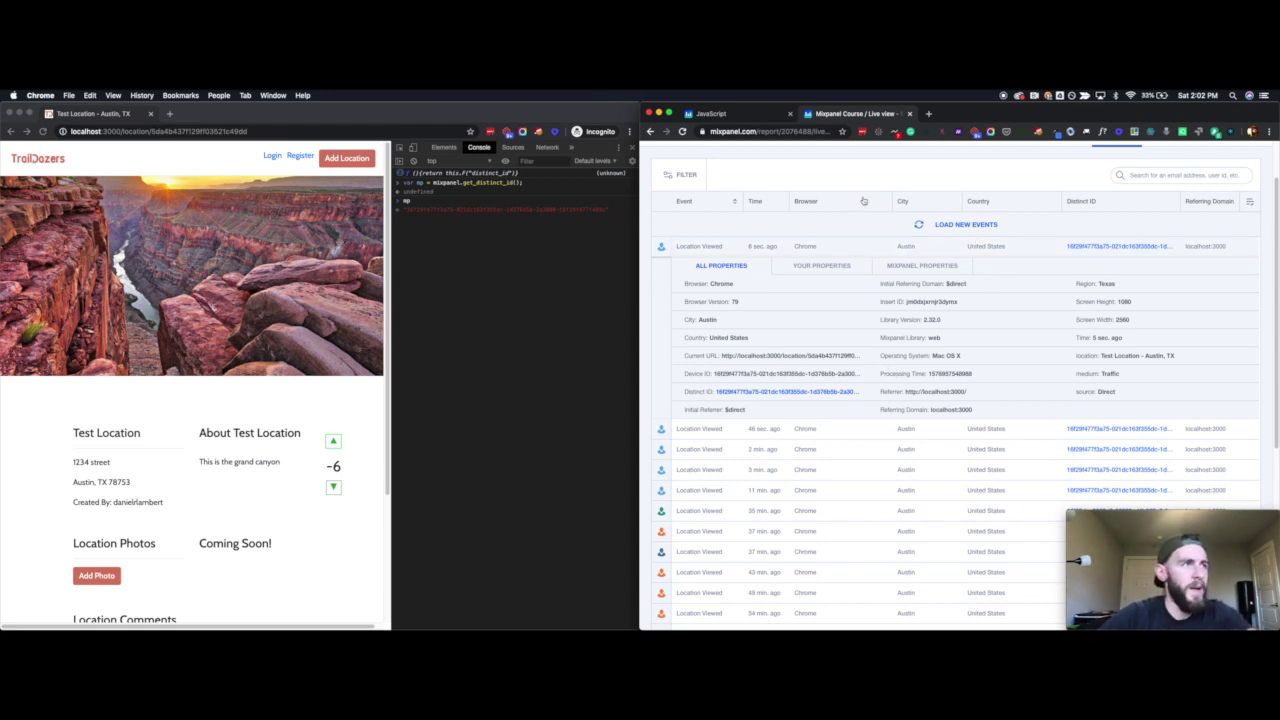
click(738, 113)
scroll(893, 305, up, 2)
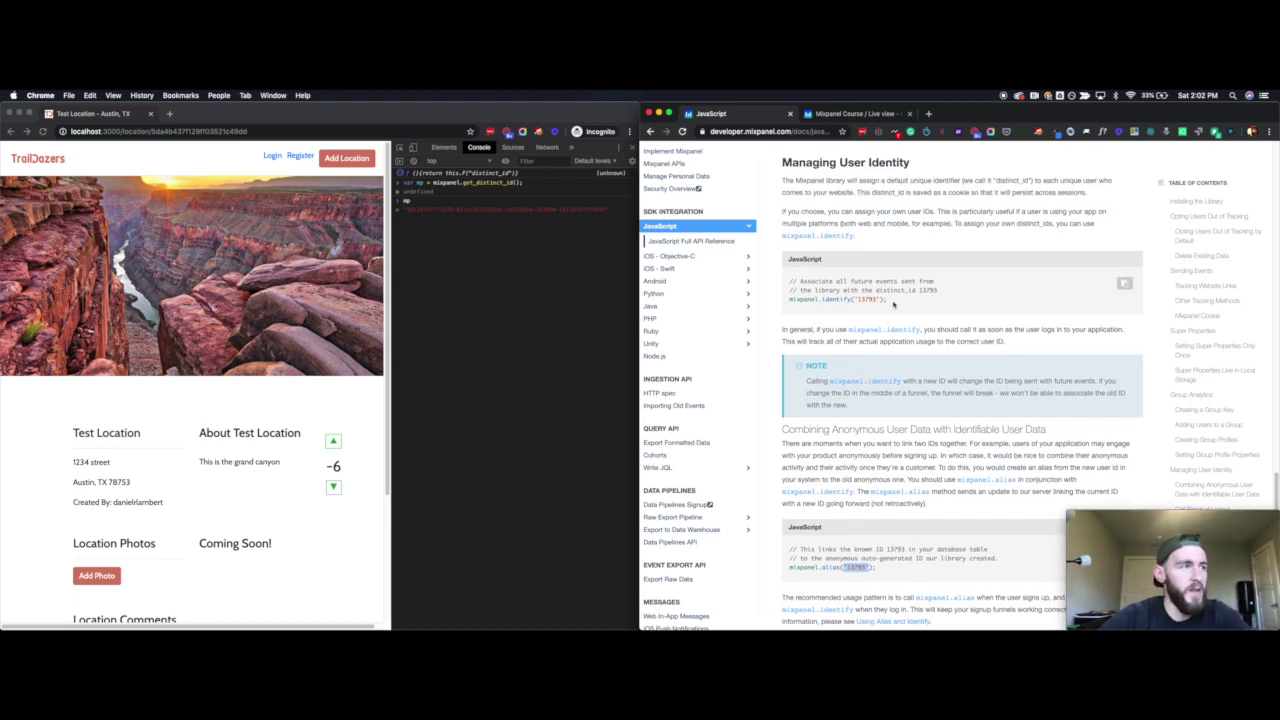
Step: Highlight the mixpanel.identify('13793') line, then scroll down to Setting Profile Properties
drag(889, 300, 789, 300)
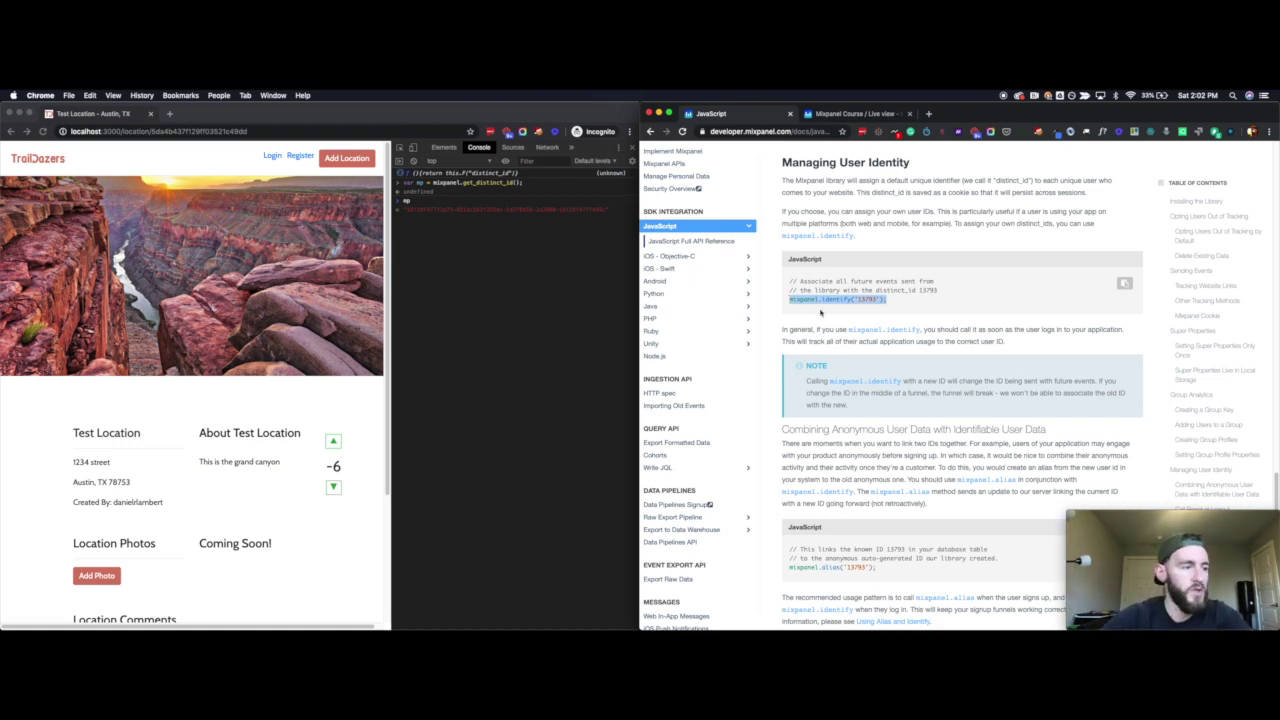
scroll(877, 340, down, 1)
scroll(877, 340, down, 10)
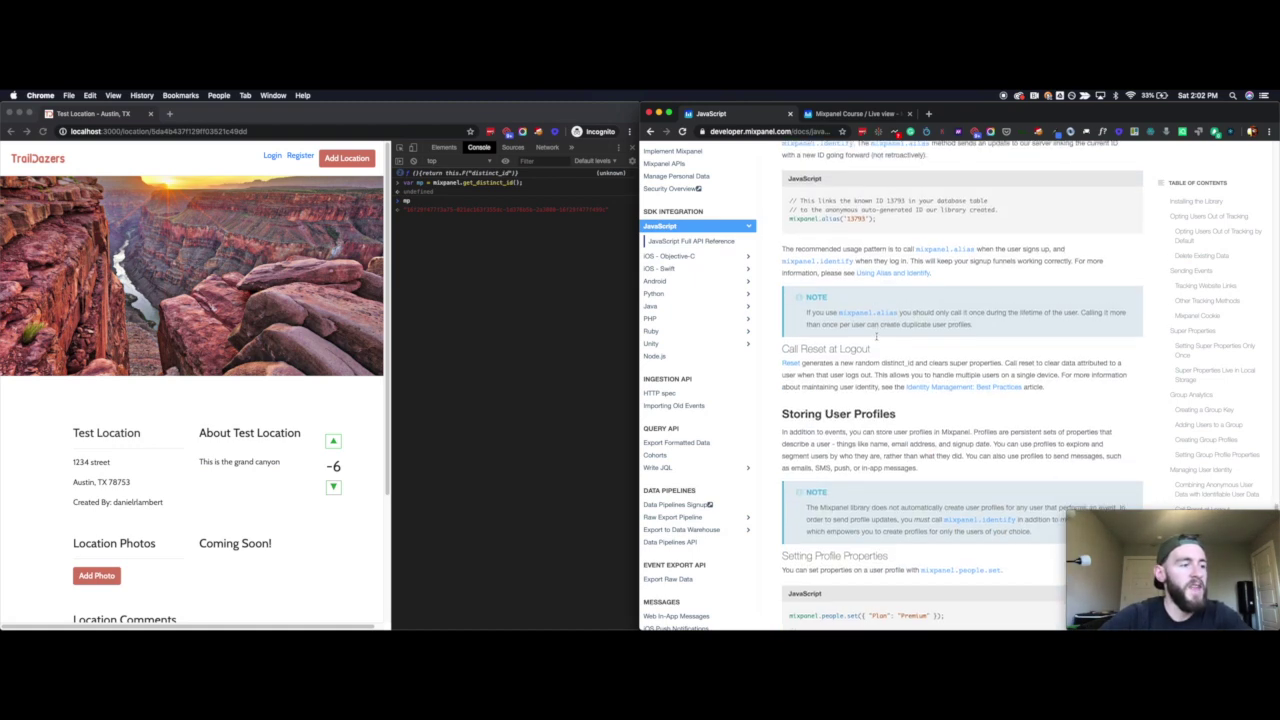